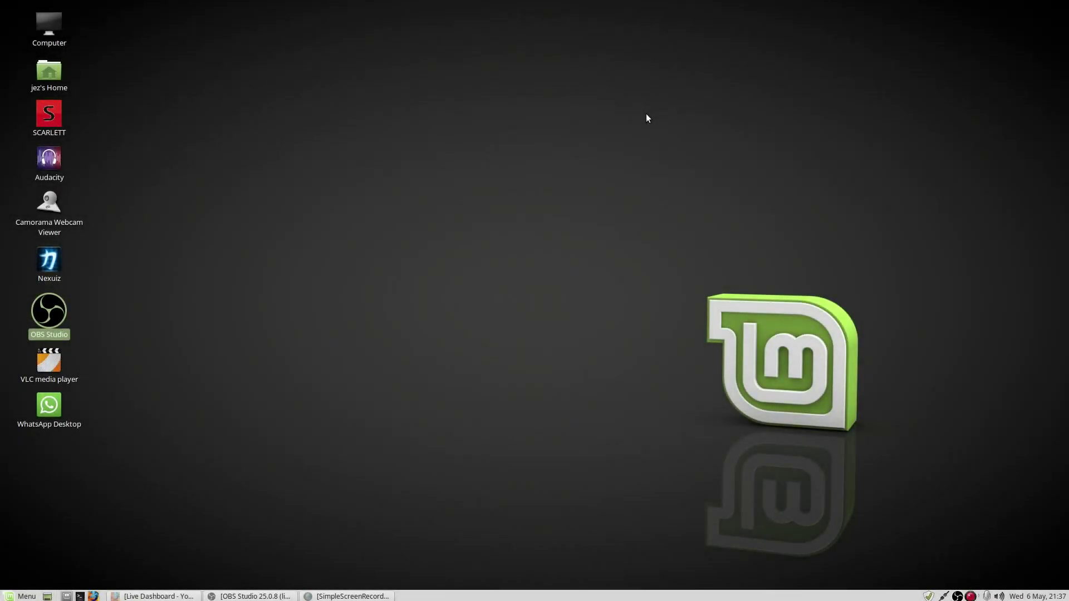
- Restore the OBS Studio window showing the radio scene in Preview and Program
click(270, 595)
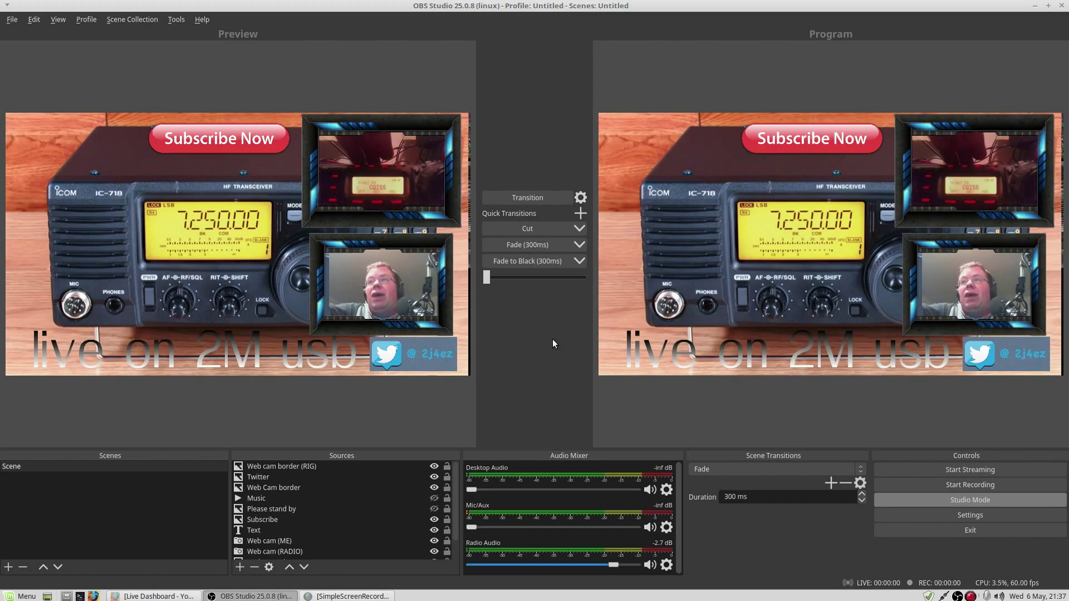
- Select the webcam and background sources, browse source types, then switch to the YouTube Live Dashboard
click(393, 297)
click(75, 144)
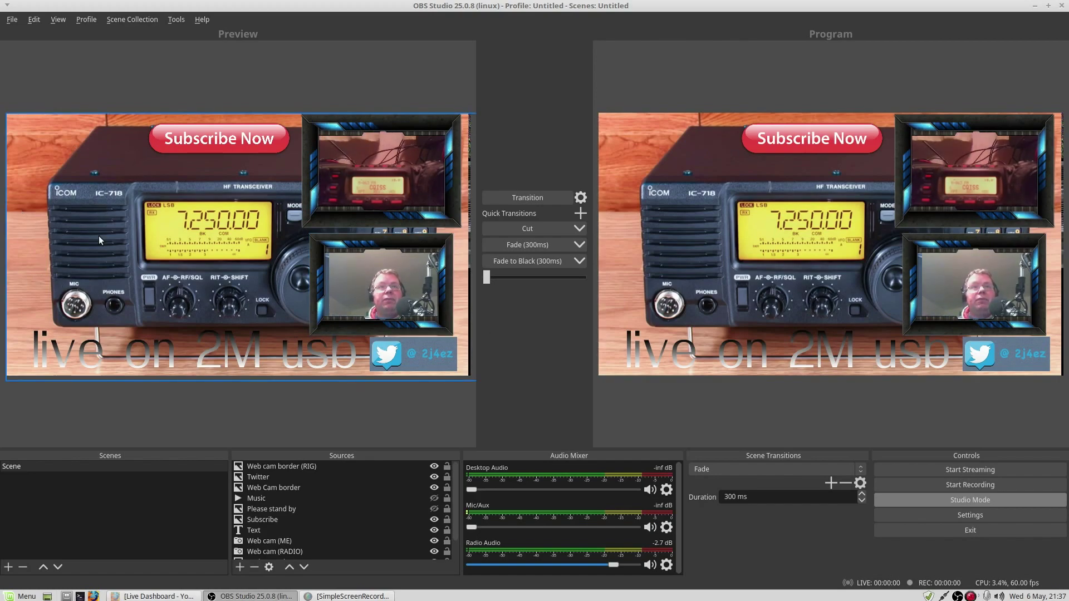
click(340, 443)
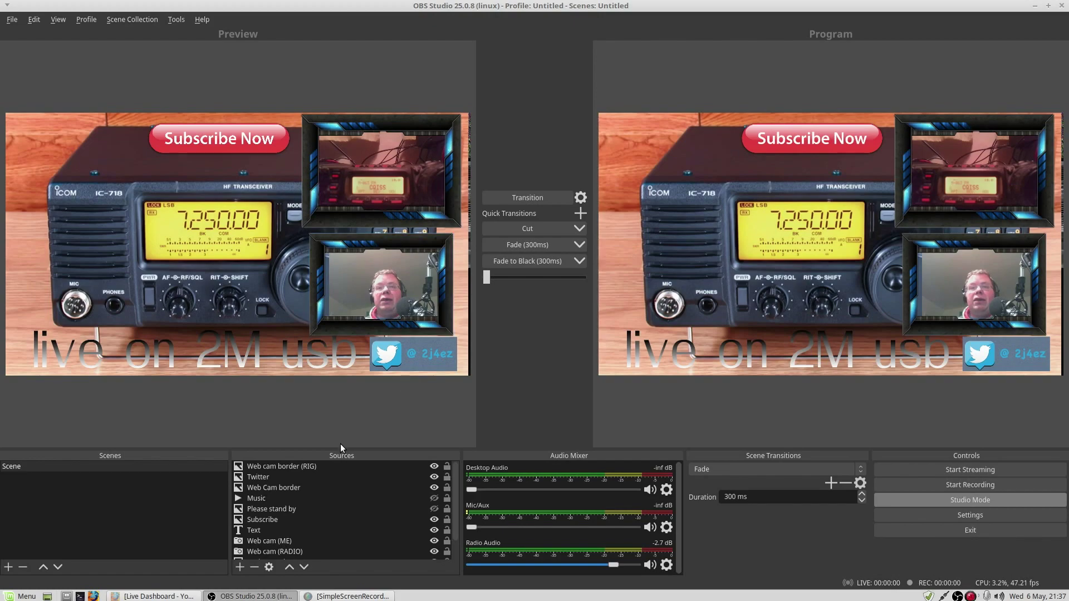
click(239, 568)
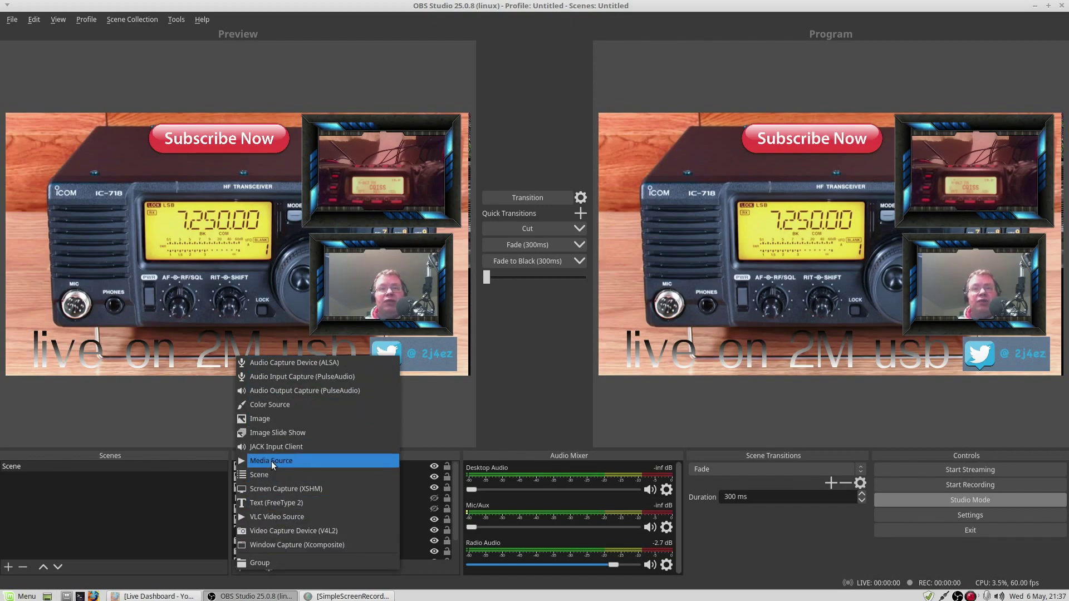
click(129, 408)
- Pop the YouTube live chat out into its own Firefox window via Popout chat
click(159, 597)
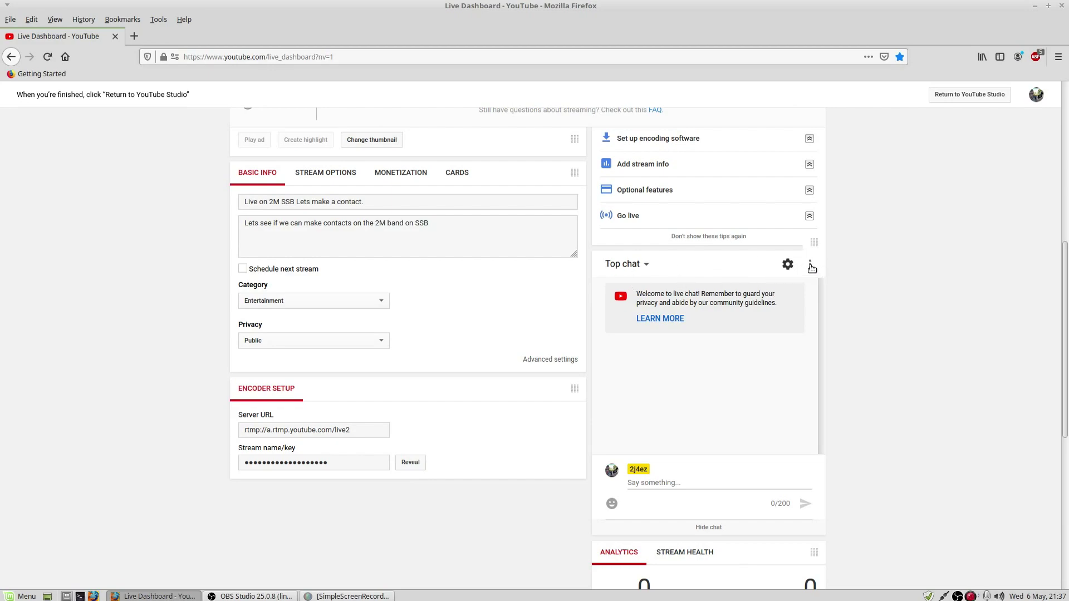
click(809, 265)
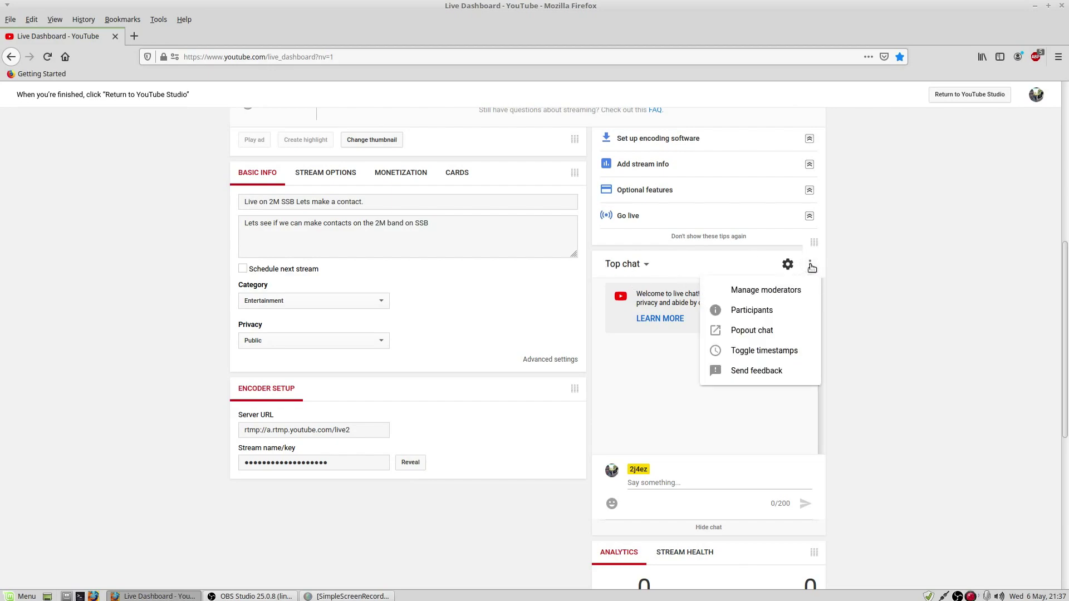
click(758, 335)
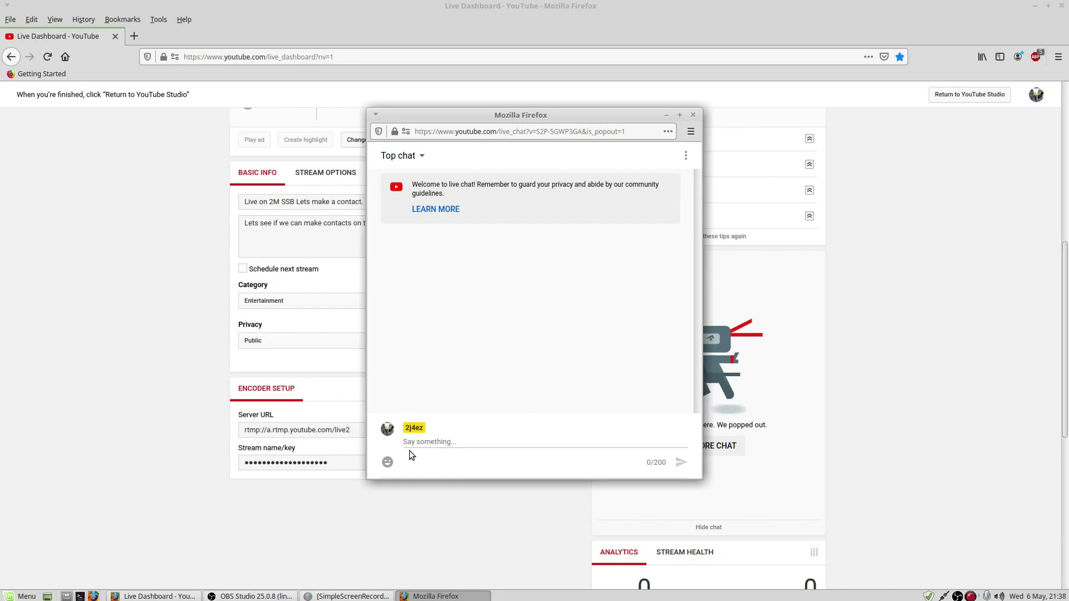
- Add a Window Capture (Xcomposite) source named 'Chat' in OBS
click(251, 597)
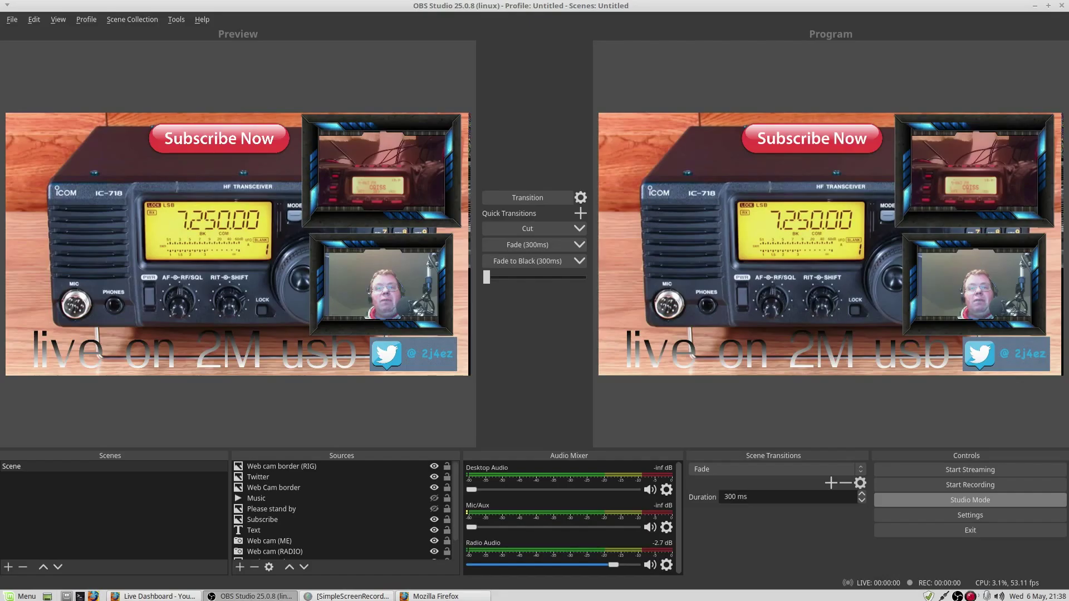
click(239, 567)
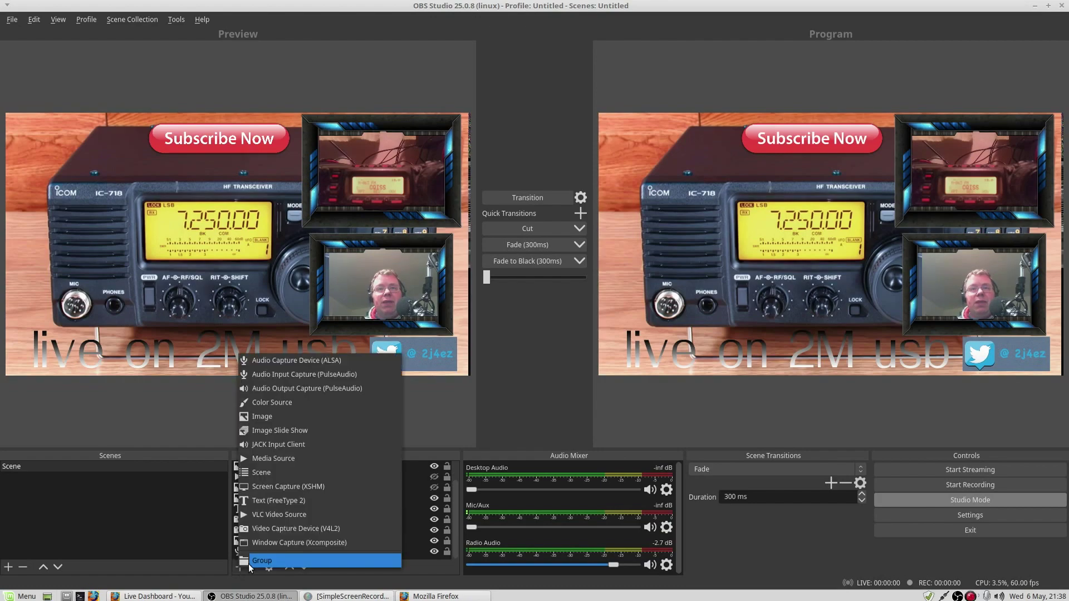
click(271, 541)
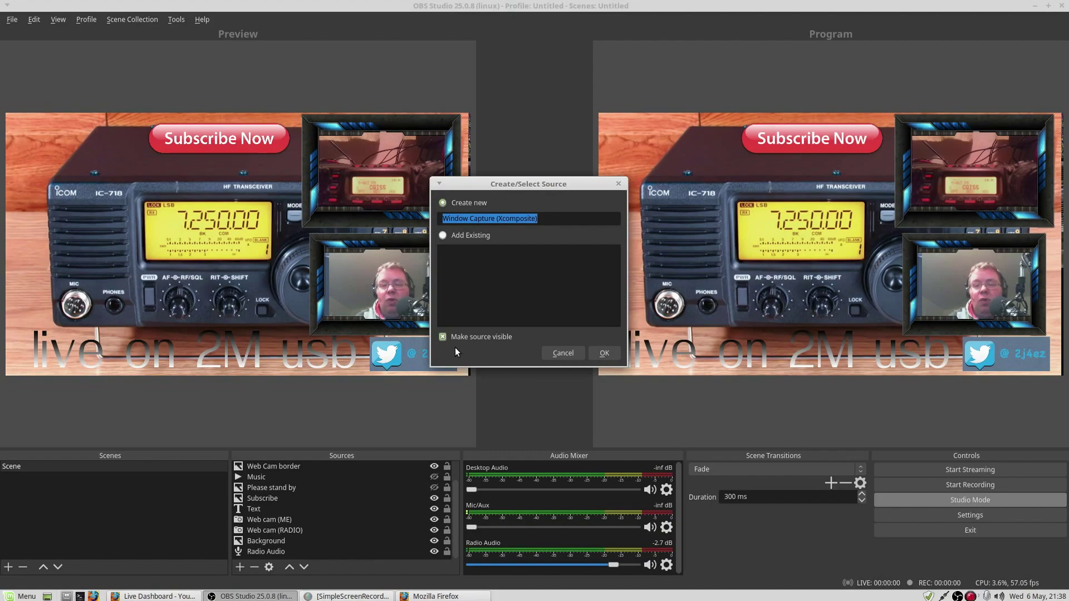
text(Chat)
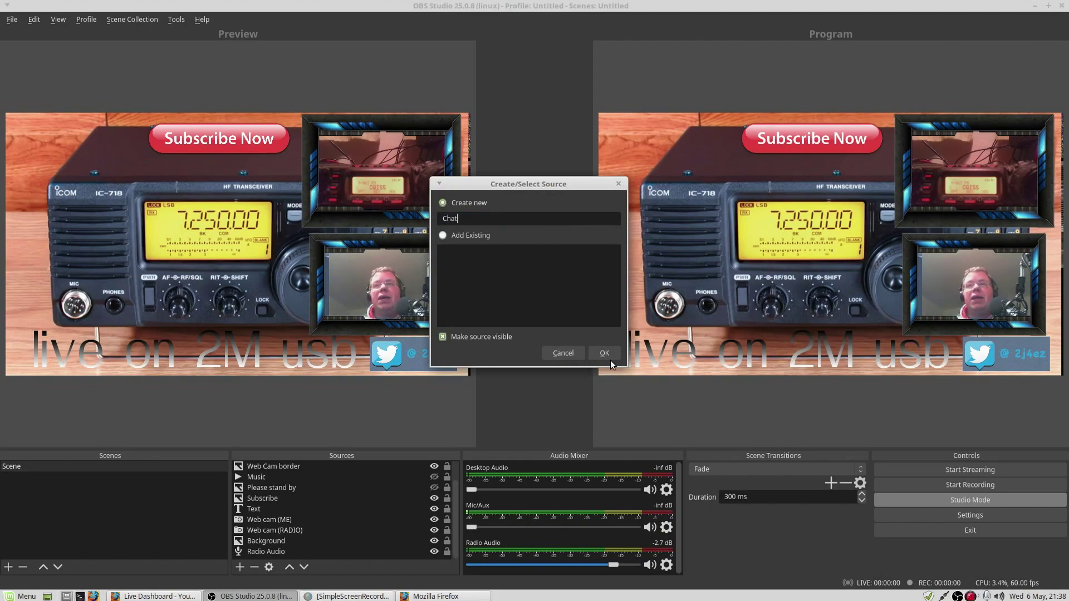
click(606, 353)
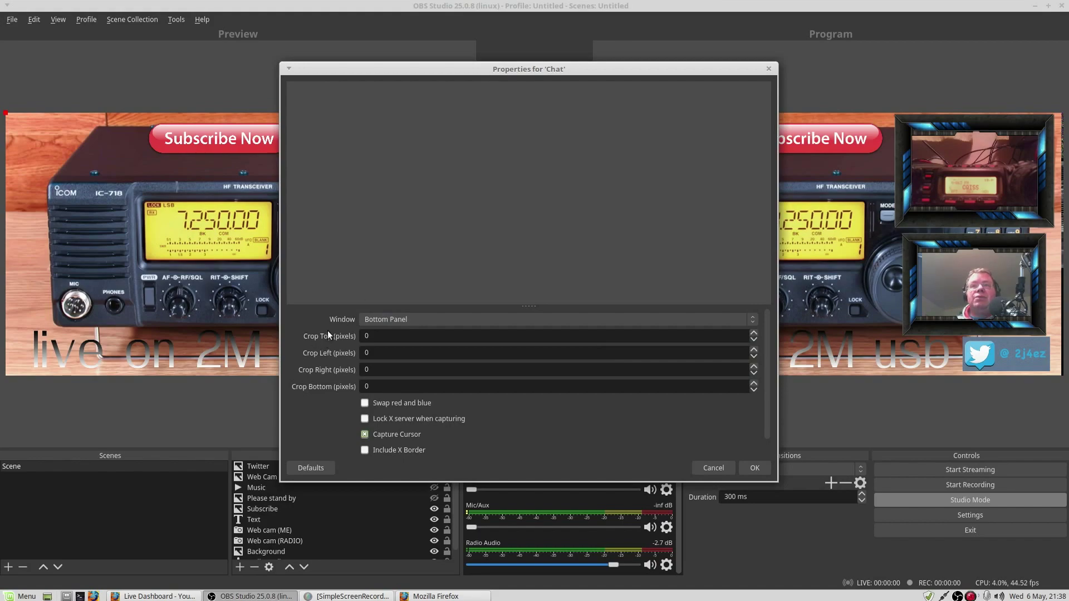
- Set the Chat source's window to the popout Mozilla Firefox chat and confirm
click(383, 320)
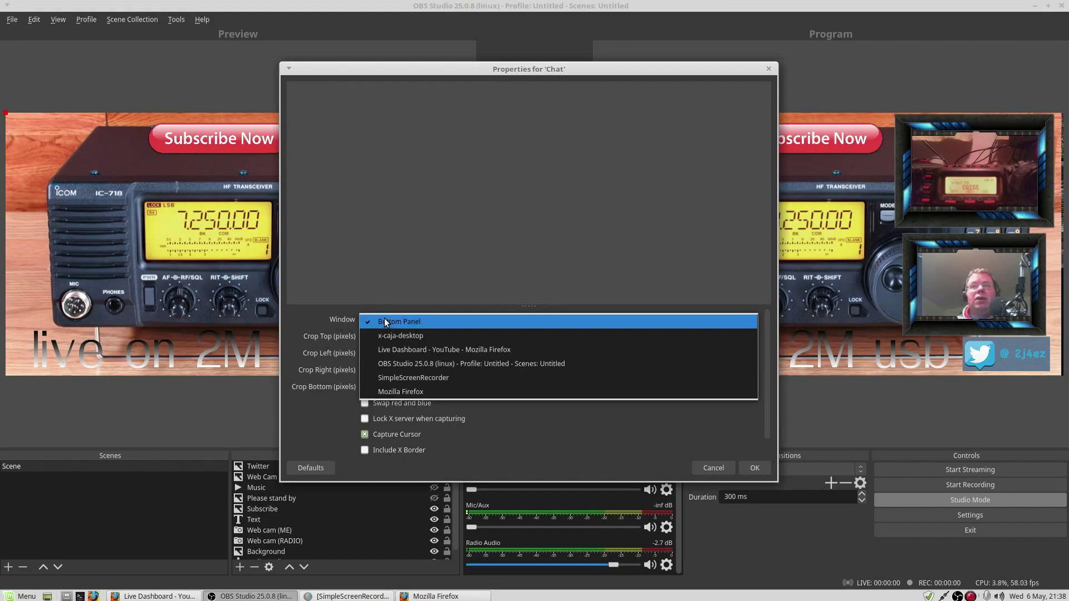
click(400, 345)
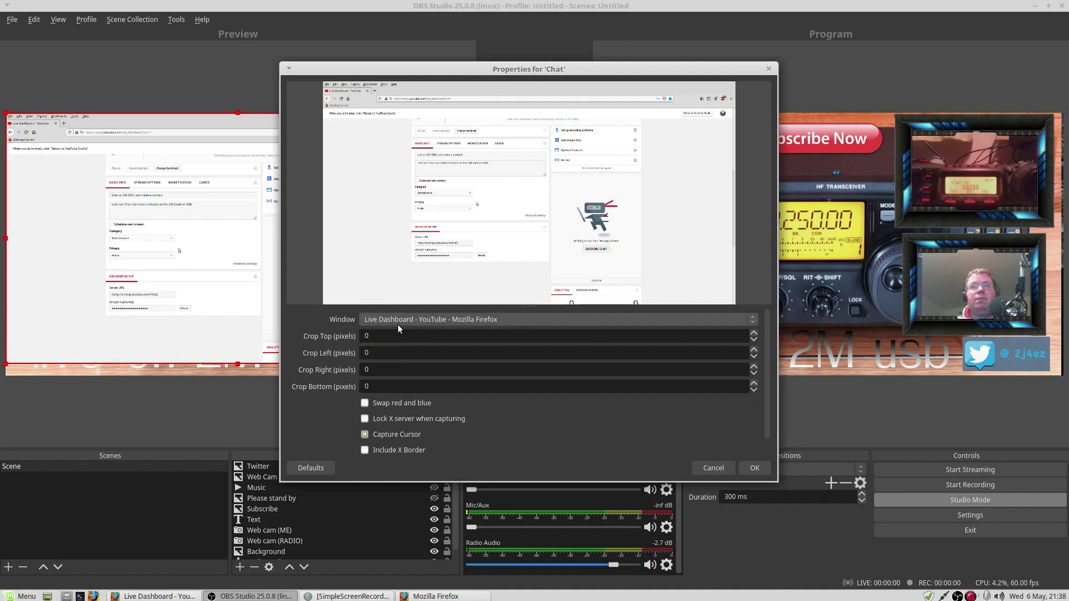
click(398, 324)
click(397, 337)
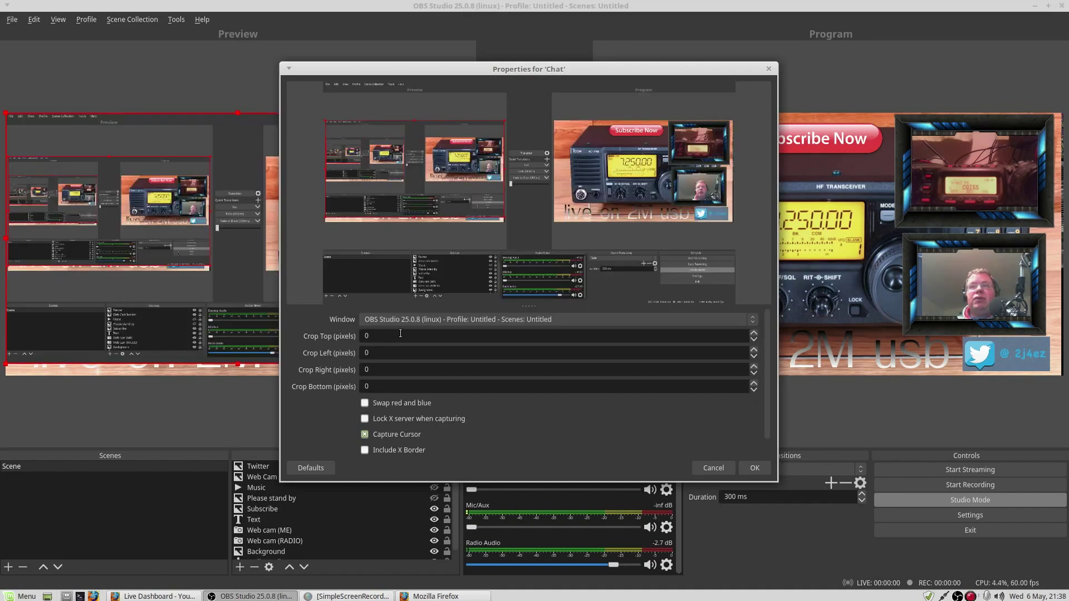
click(403, 318)
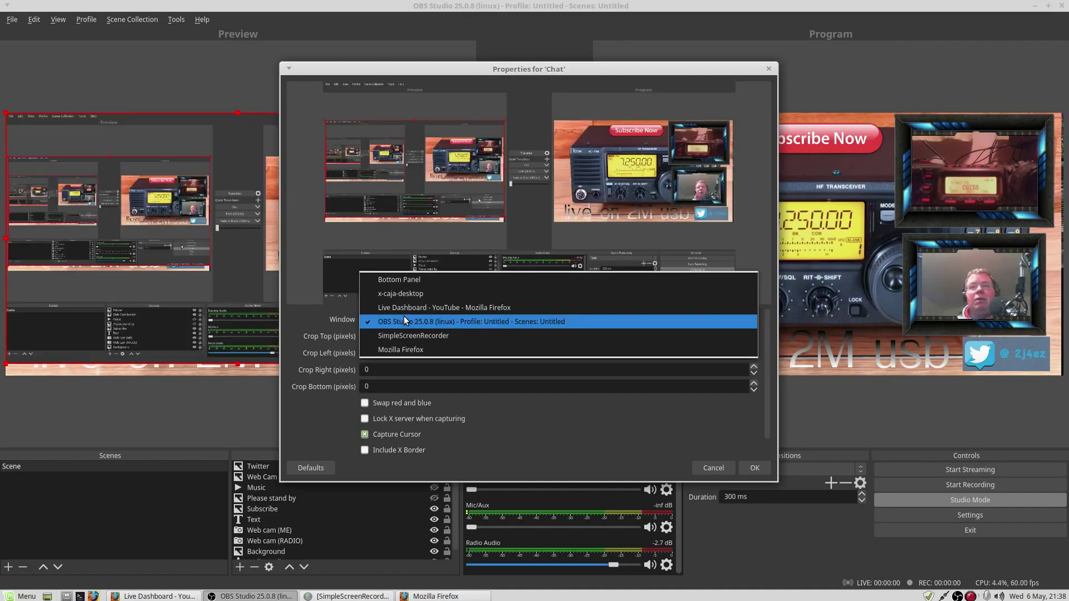
click(395, 346)
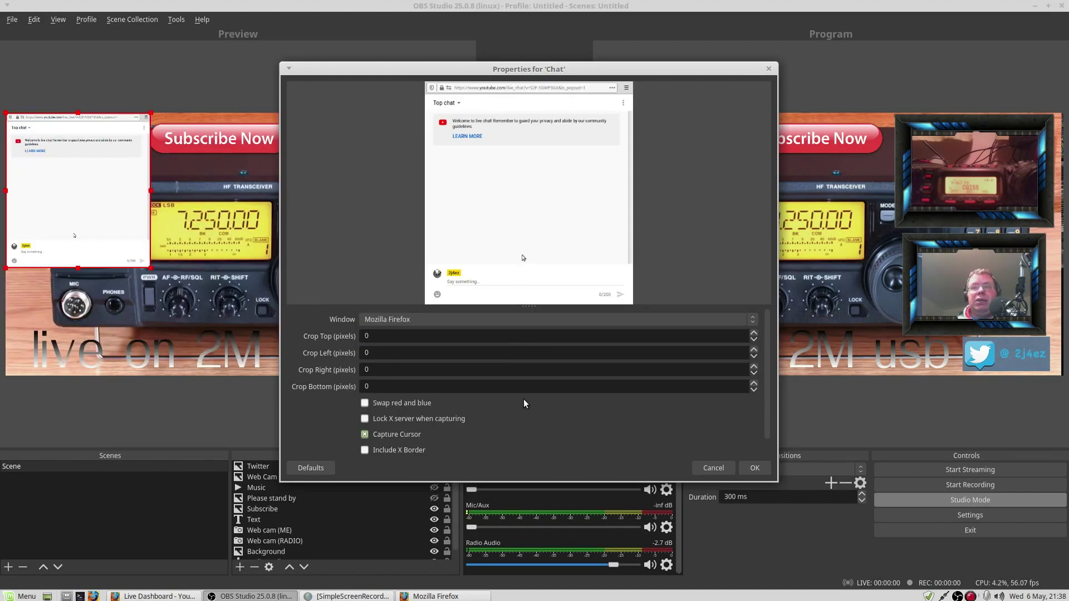
click(755, 468)
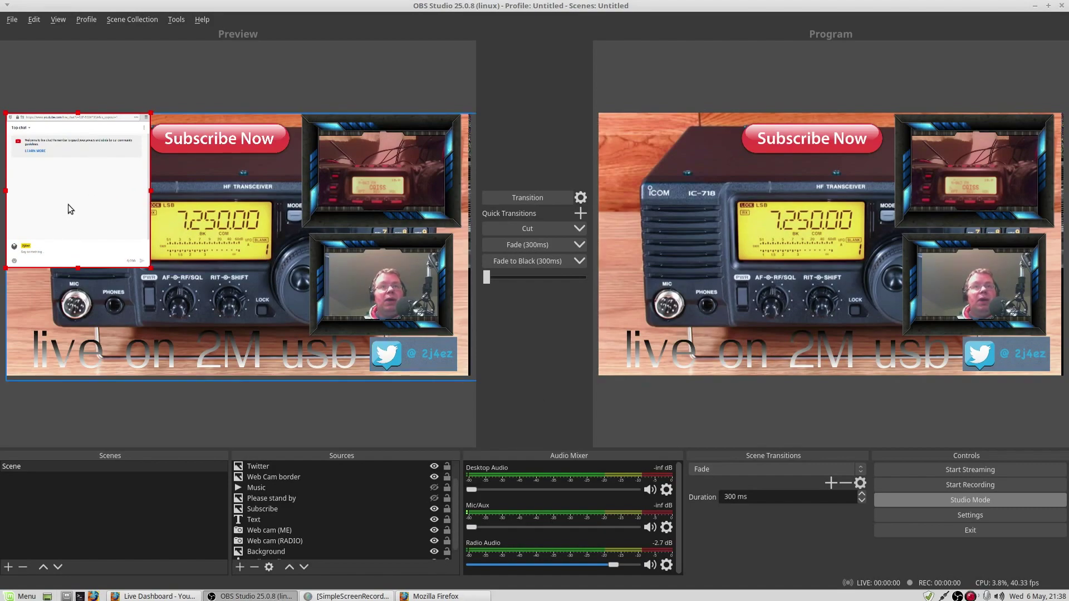
- Move the chat capture lower, enlarge it slightly, and transition the scene to Program
drag(68, 209, 106, 261)
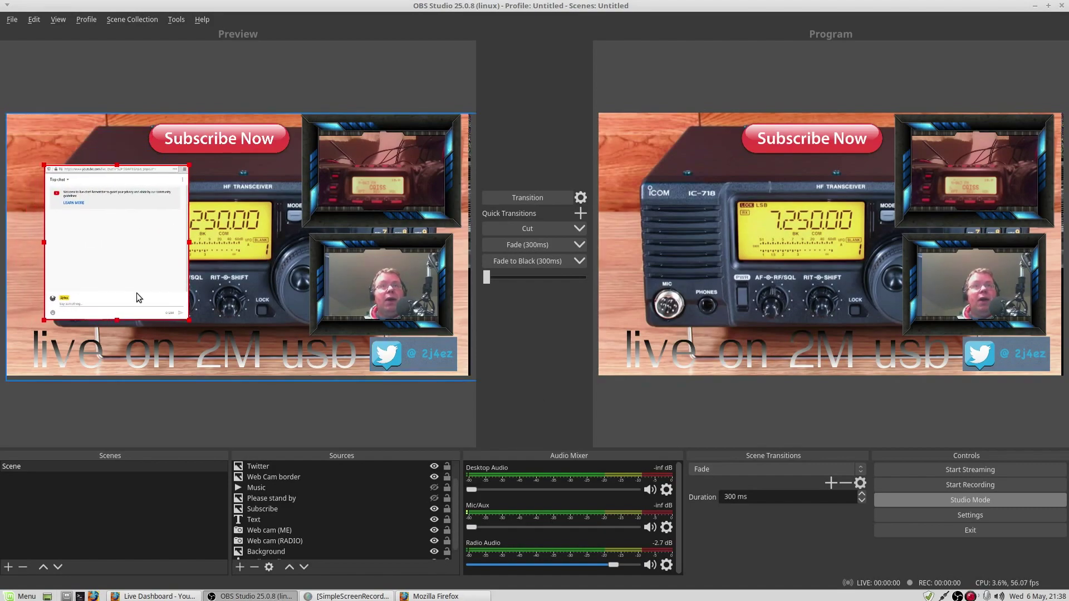
drag(193, 323, 190, 334)
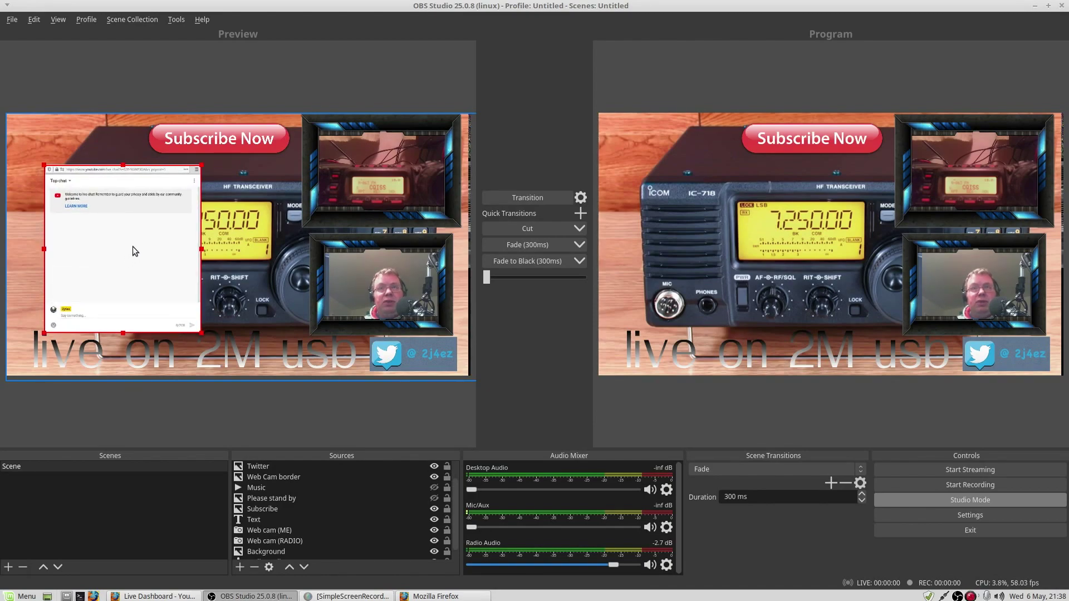
click(517, 197)
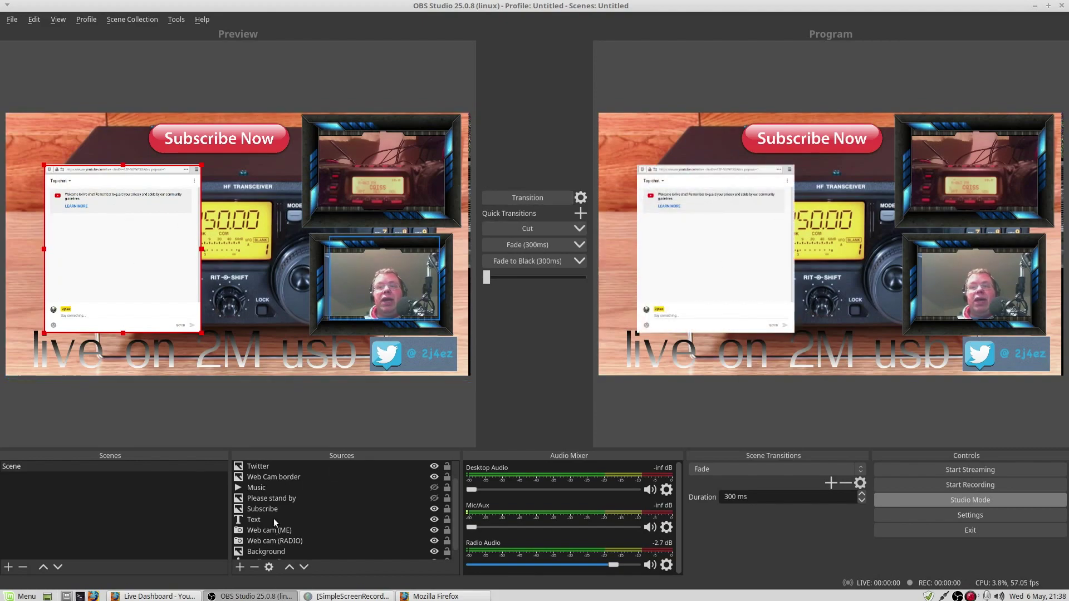
- Bring the popout live chat window forward and minimize it
key(alt+Tab)
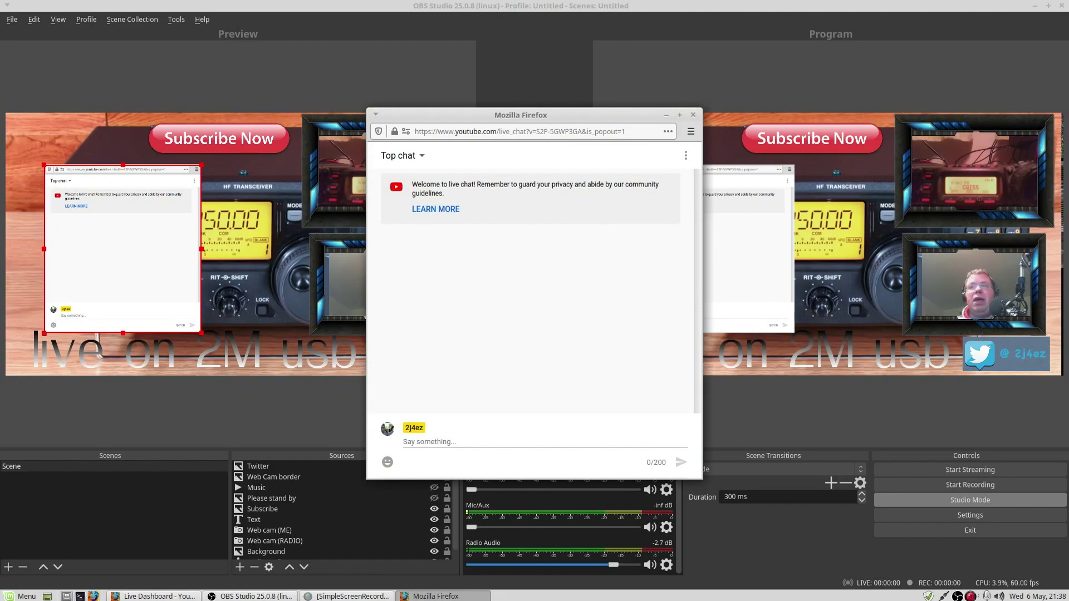
click(428, 597)
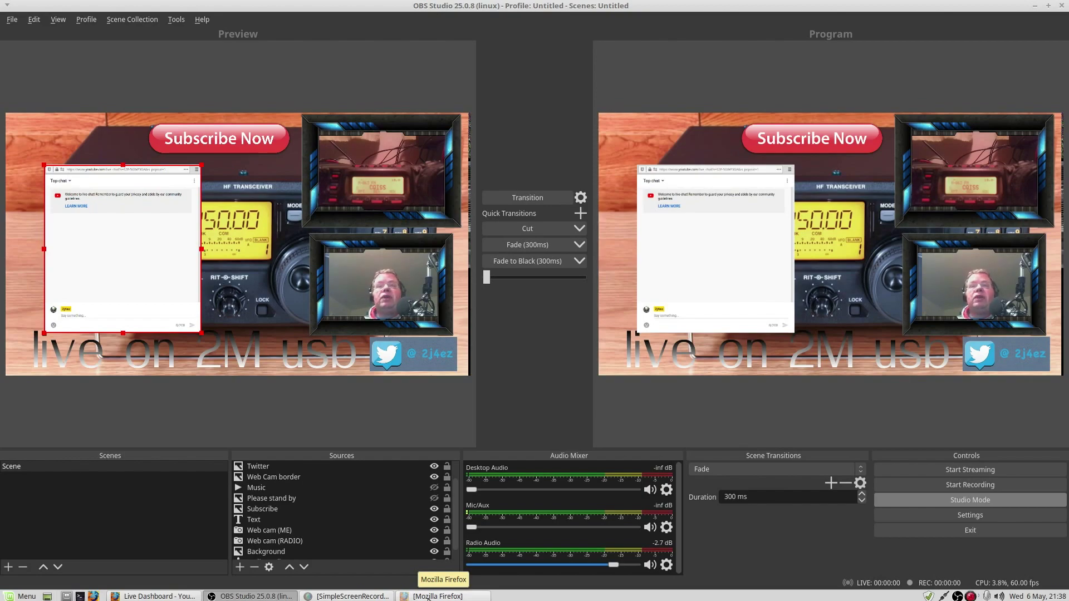
click(240, 567)
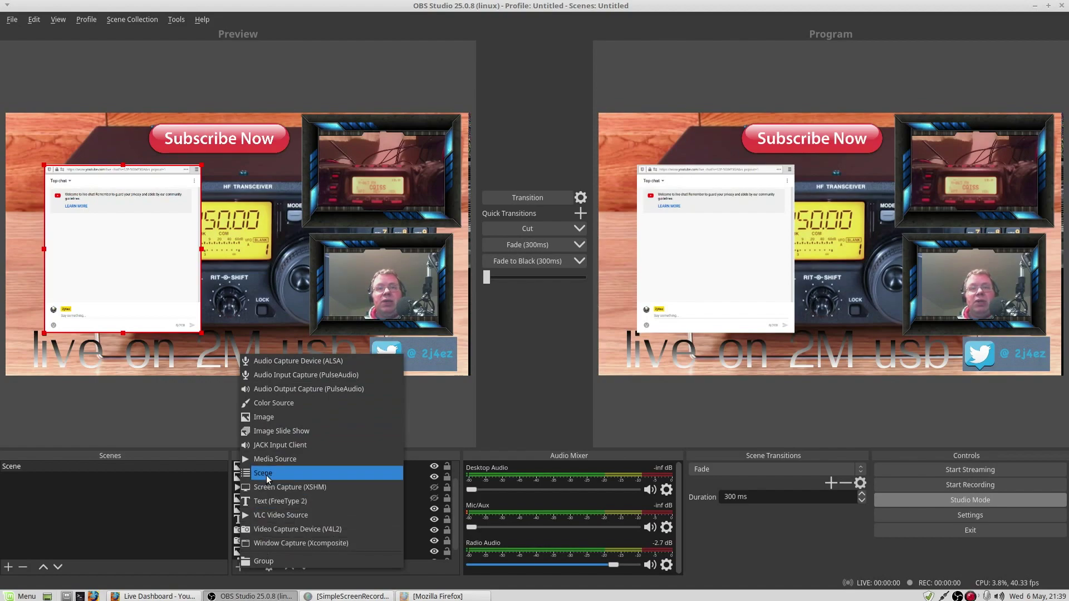
click(185, 407)
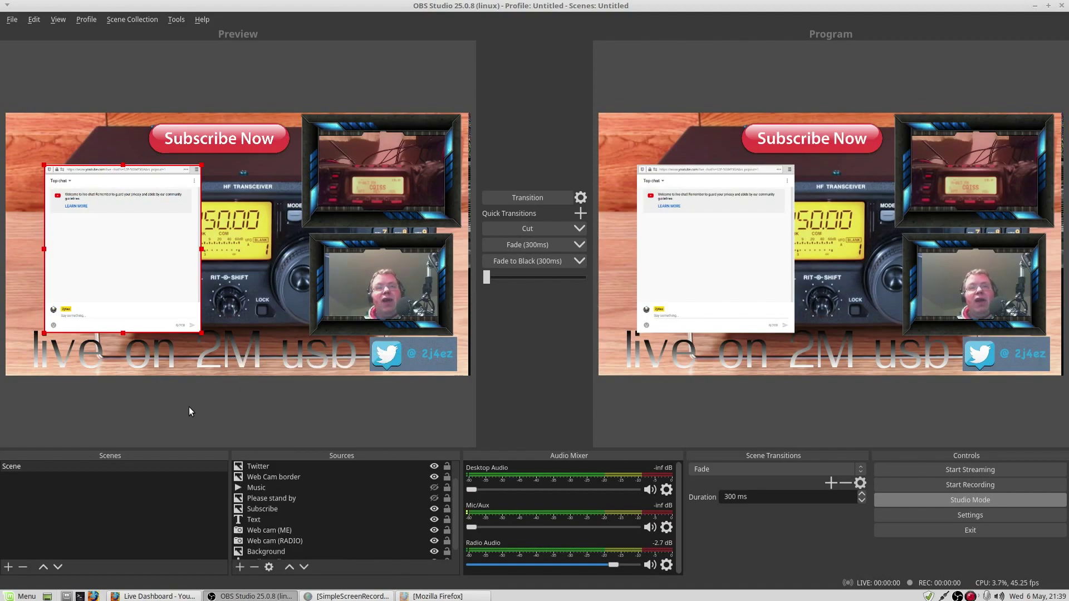